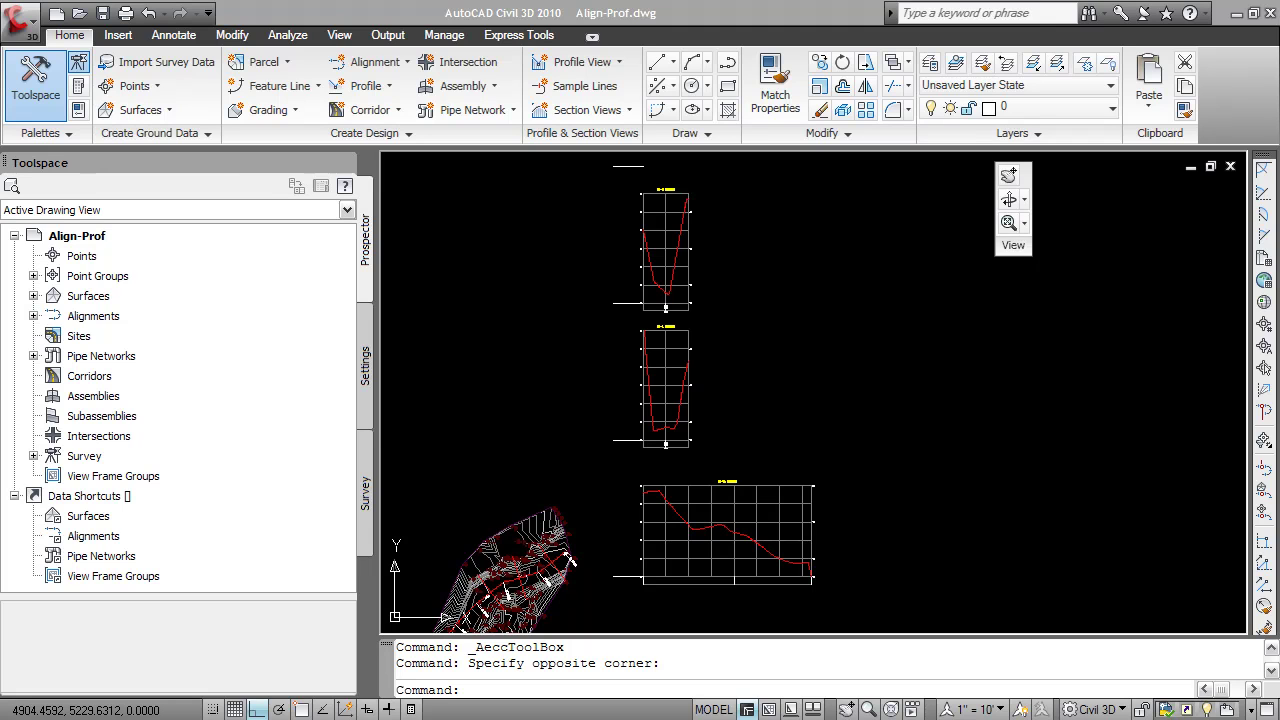
Run the Incremental Stationing Report from the Toolbox under Reports Manager > Profile
{"action": "left_click", "coordinate": [40, 133]}
{"action": "left_click", "coordinate": [47, 140]}
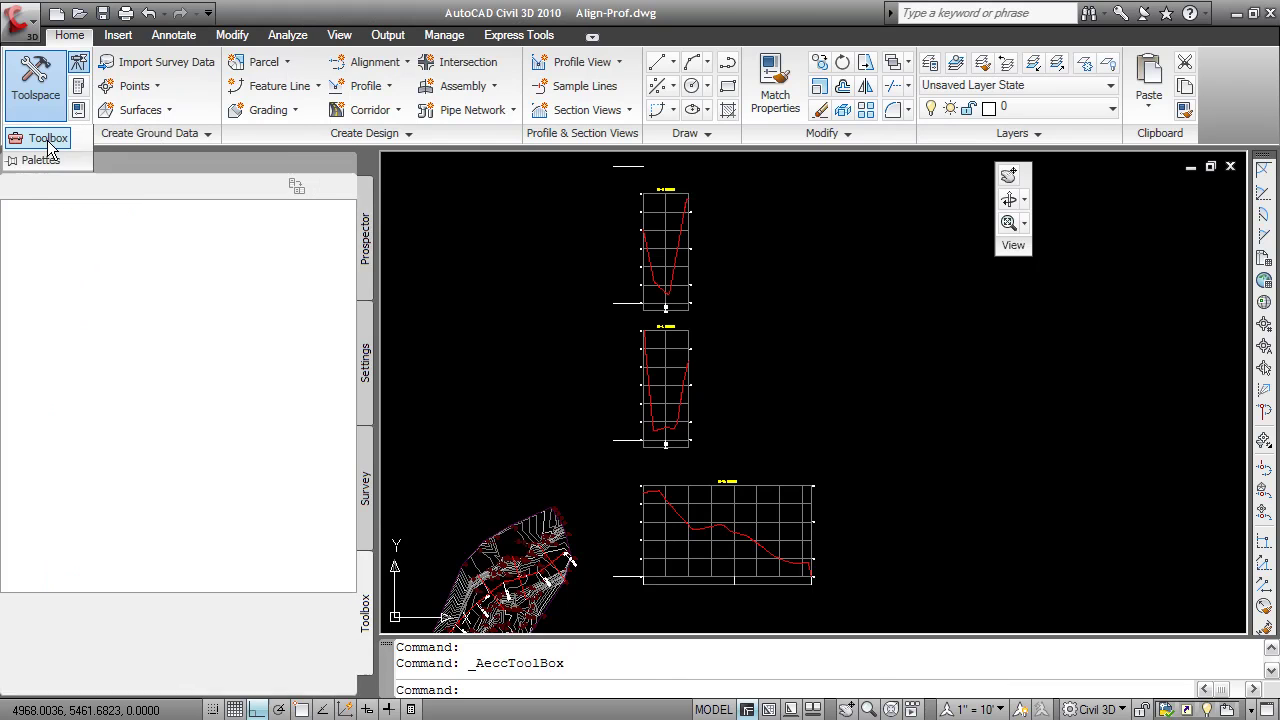
{"action": "left_click", "coordinate": [14, 212]}
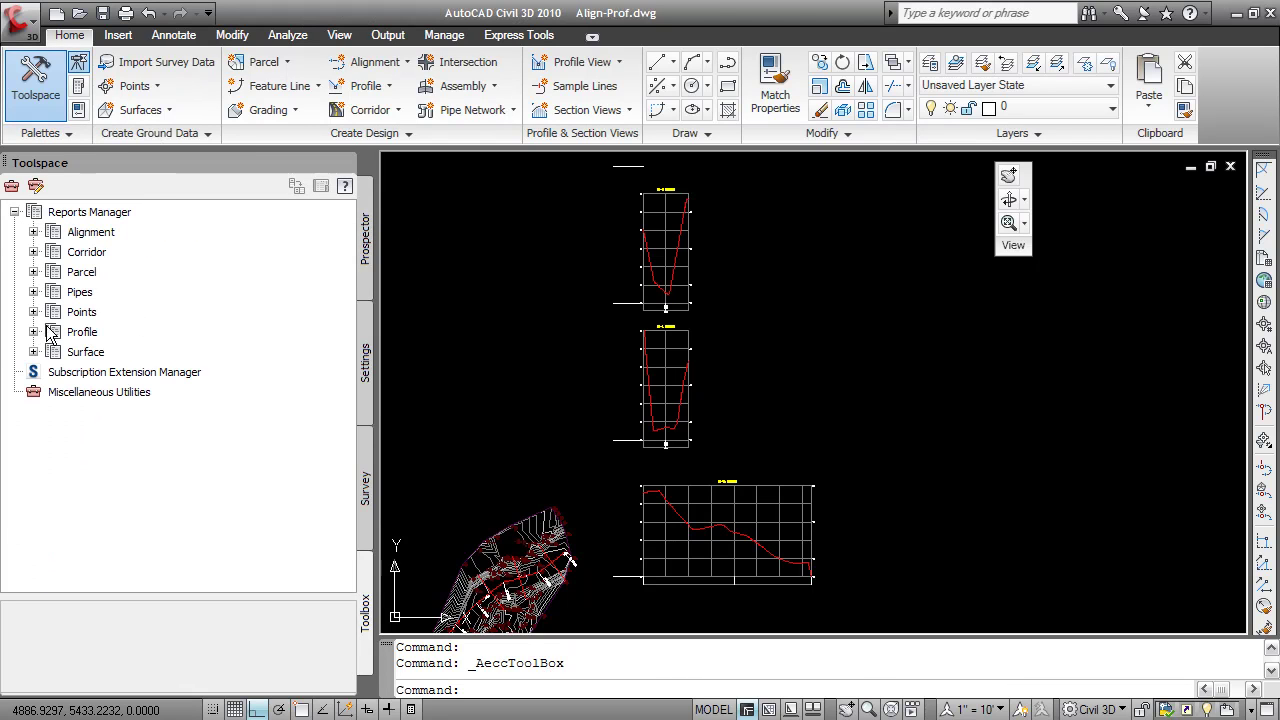
{"action": "left_click", "coordinate": [33, 332]}
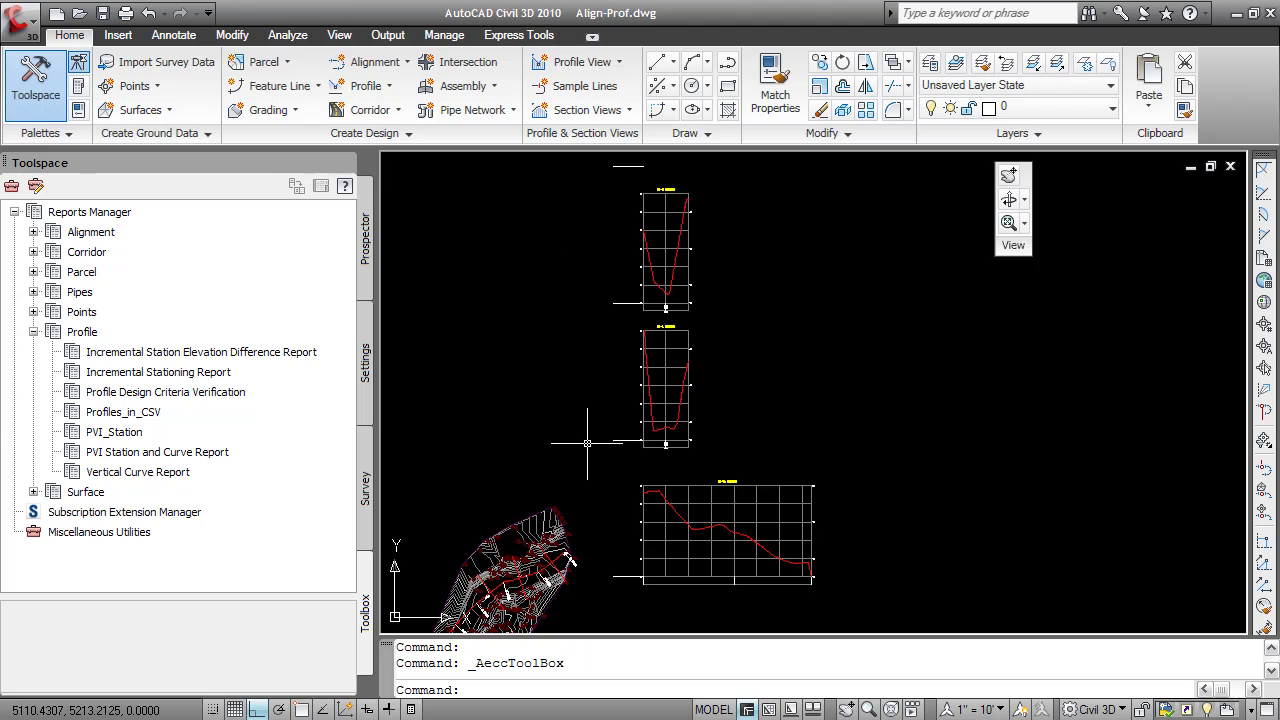
{"action": "left_click", "coordinate": [168, 375]}
{"action": "double_click", "coordinate": [168, 375]}
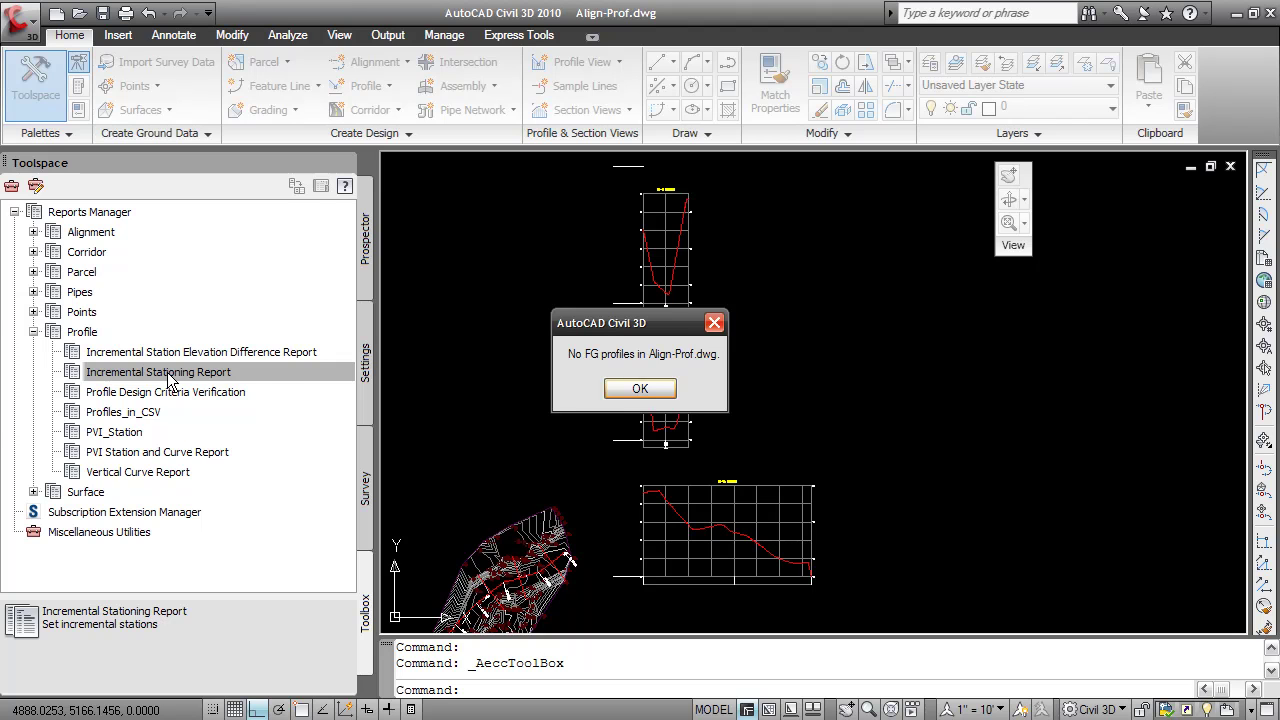
Dismiss the no-FG-profiles warning, then open and close the EG - 2 Profile Layout Tools
{"action": "left_click", "coordinate": [640, 388]}
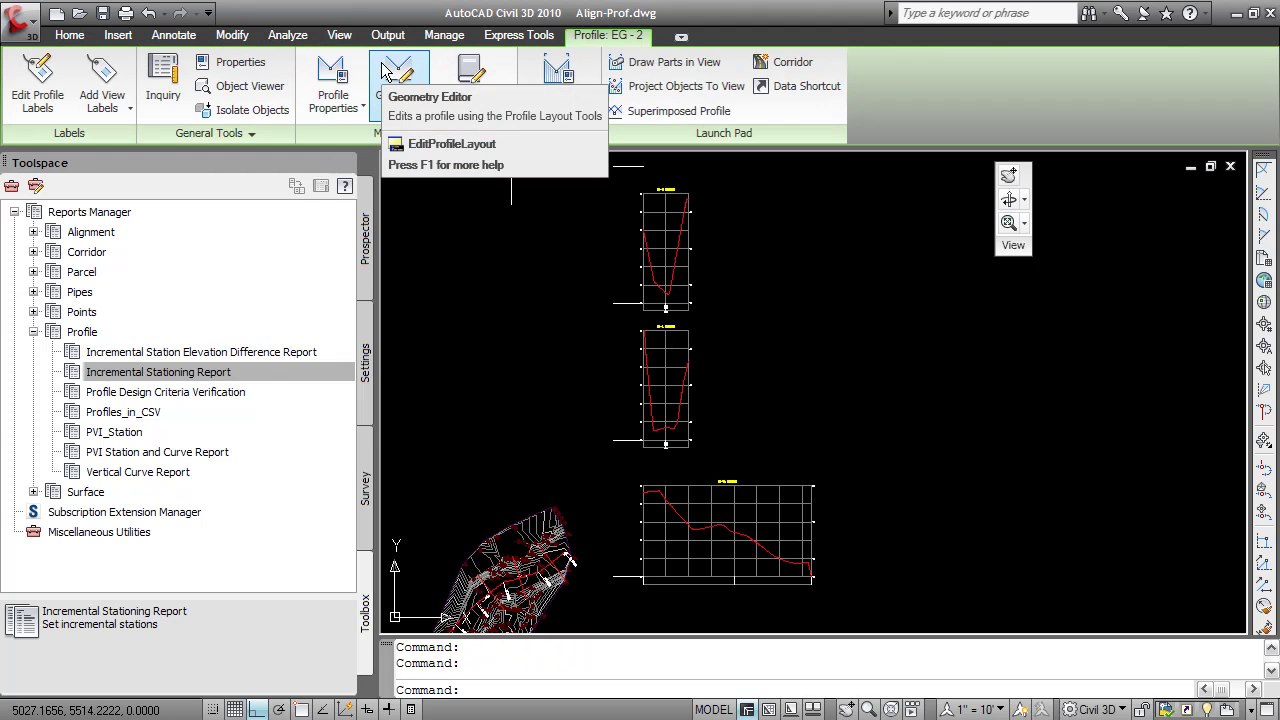
{"action": "left_click", "coordinate": [385, 72]}
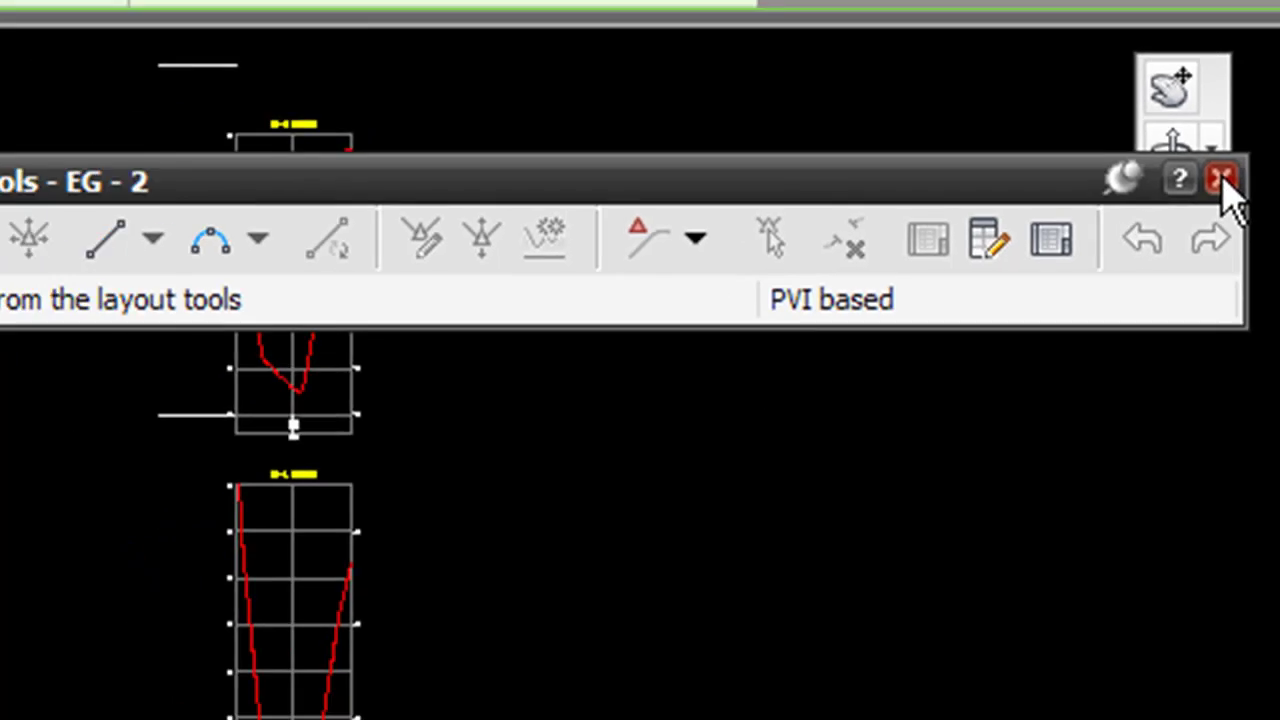
{"action": "left_click", "coordinate": [1270, 170]}
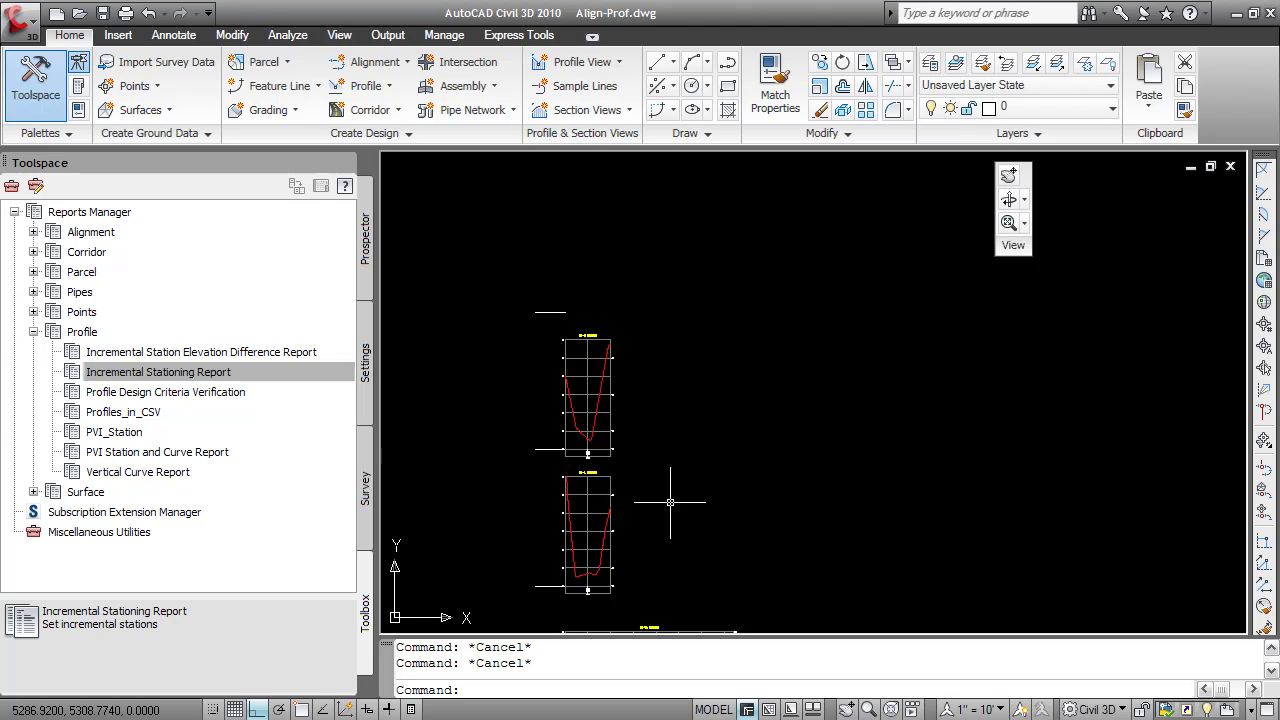
Add a static EG surface profile for alignment EG-3 and draw it in a new profile view
{"action": "left_click", "coordinate": [390, 88]}
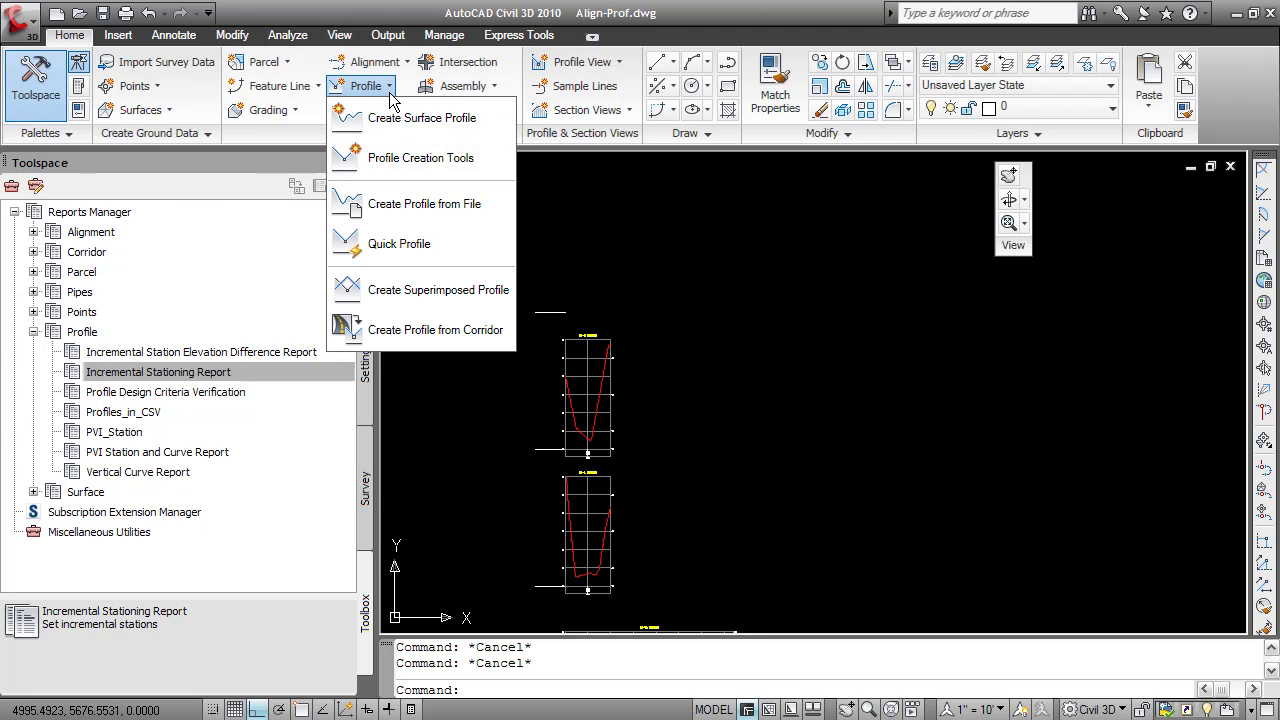
{"action": "left_click", "coordinate": [420, 118]}
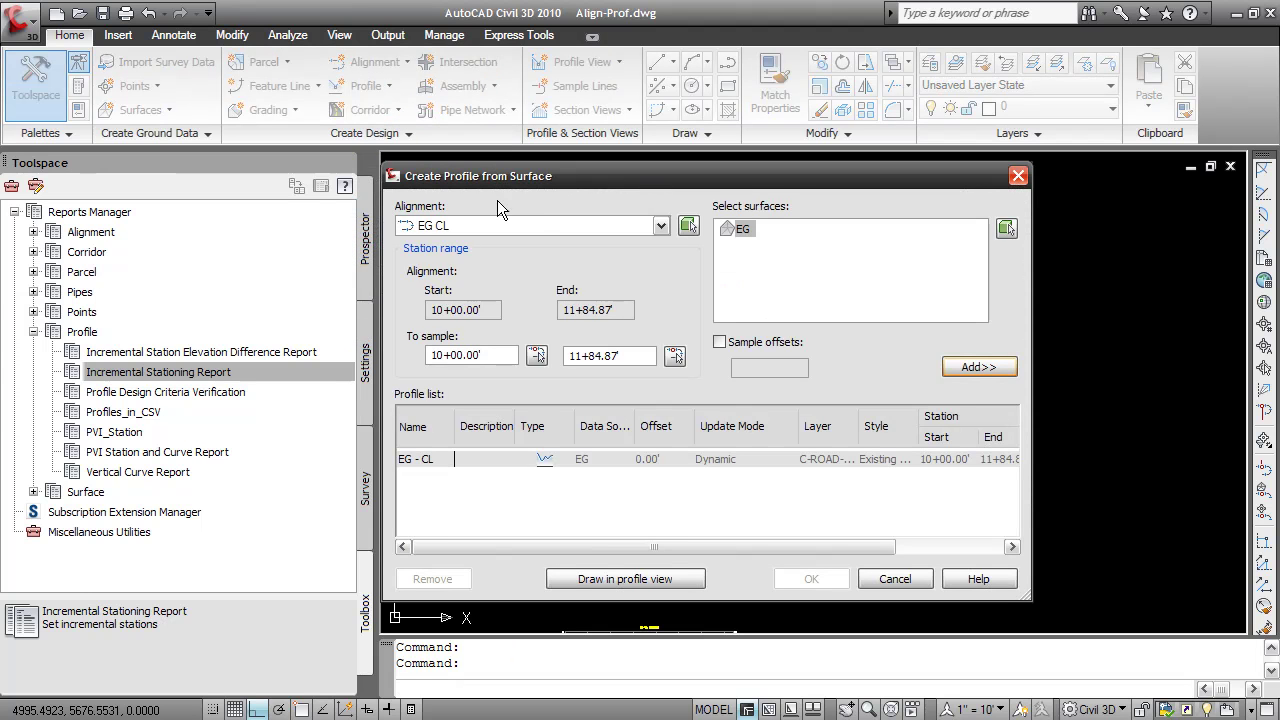
{"action": "left_click", "coordinate": [525, 225]}
{"action": "left_click", "coordinate": [449, 292]}
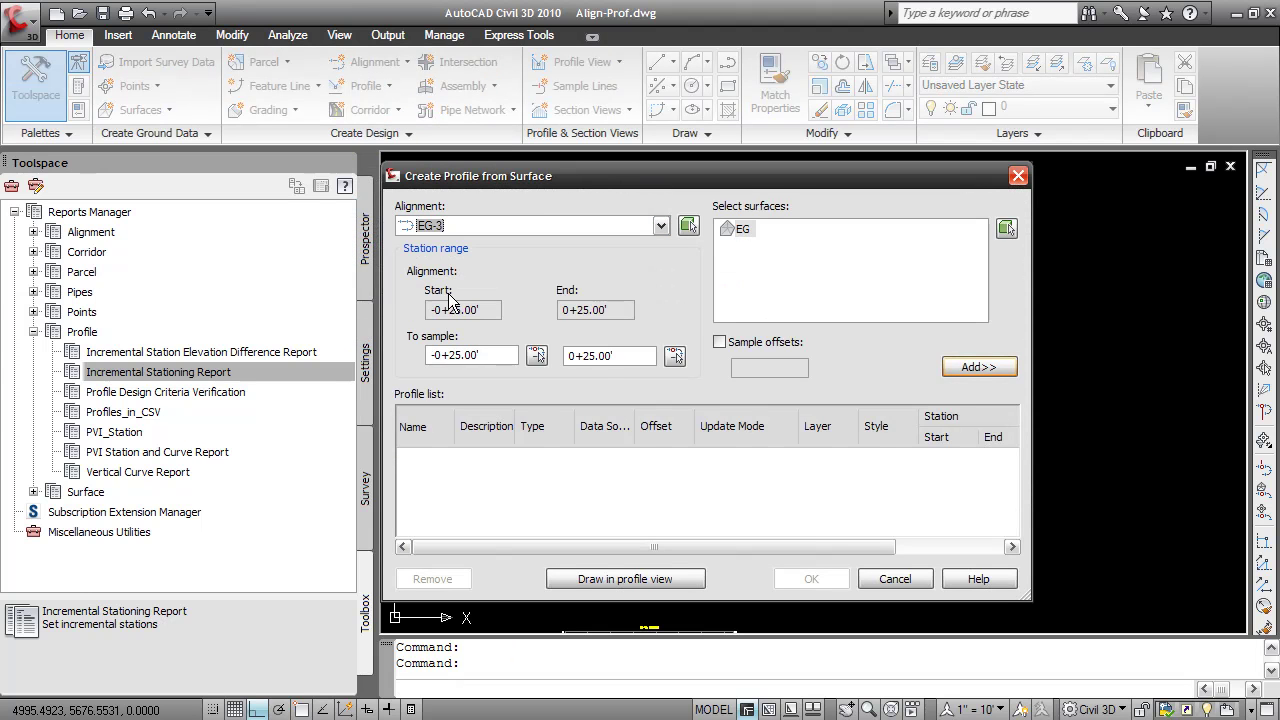
{"action": "left_click", "coordinate": [948, 376]}
{"action": "left_click", "coordinate": [736, 460]}
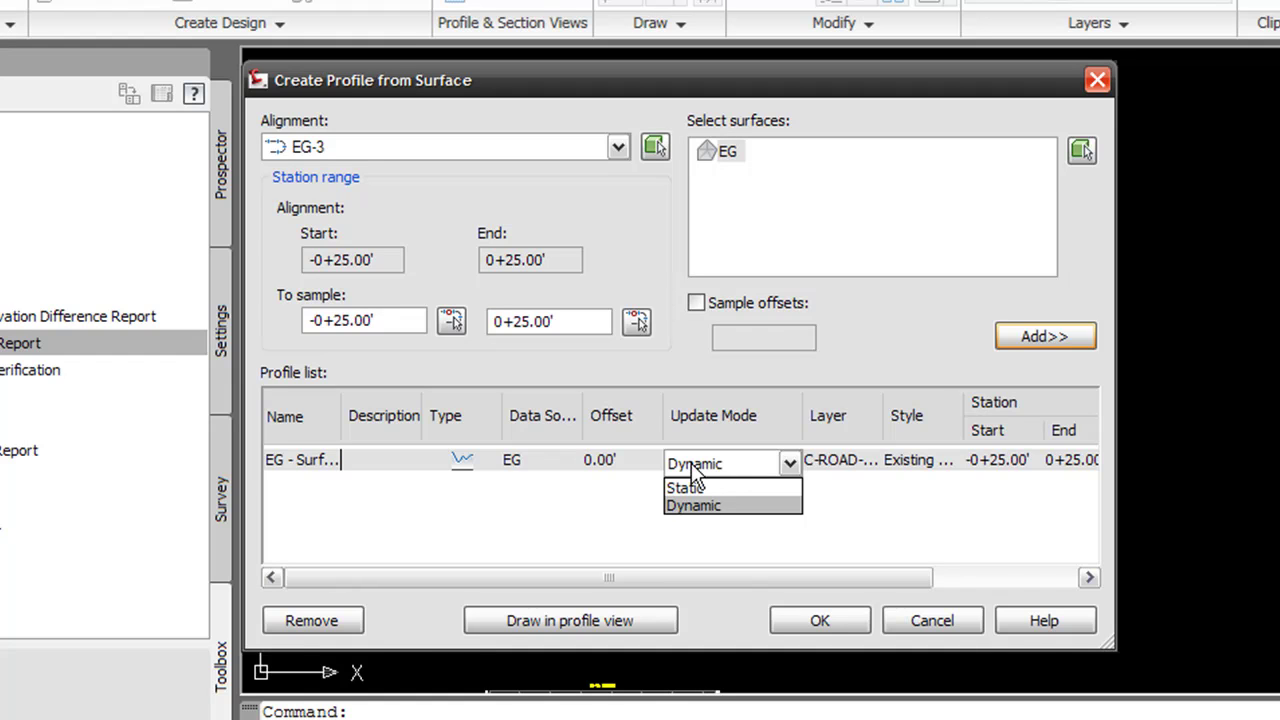
{"action": "left_click", "coordinate": [688, 488]}
{"action": "left_click", "coordinate": [638, 620]}
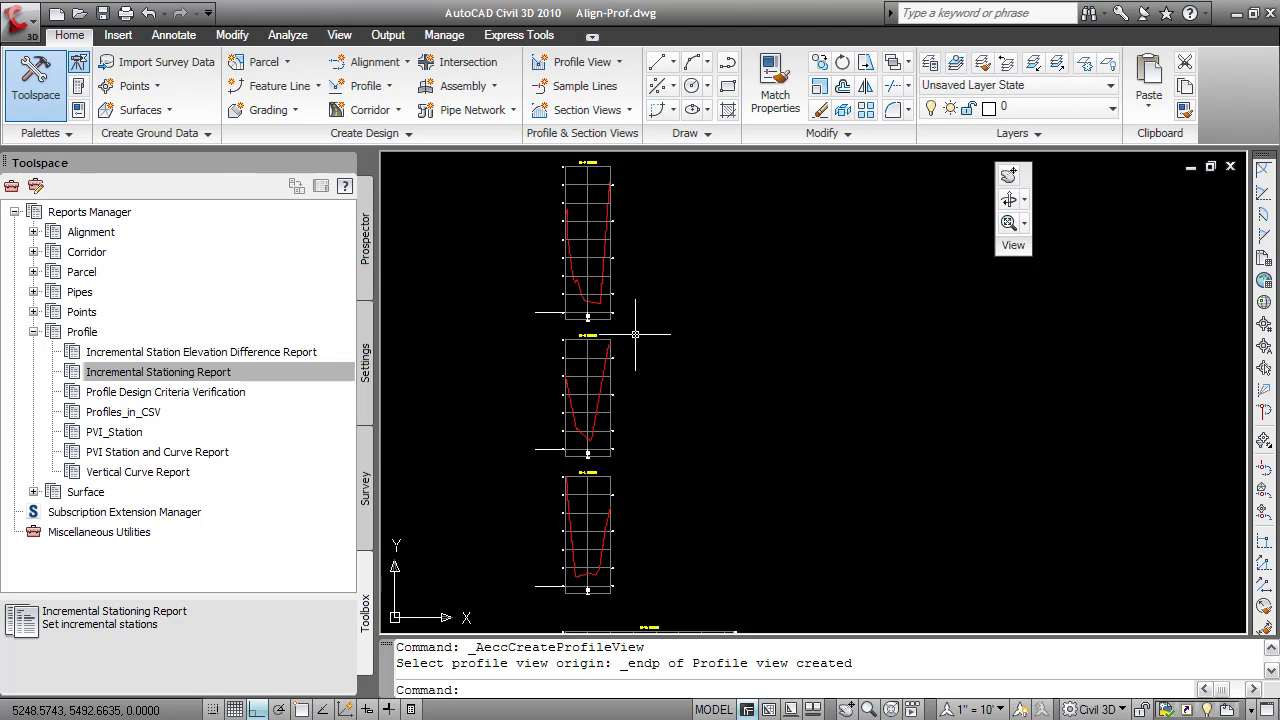
Create layout profile EG-LAYOUT-3 with no labels in the top profile view
{"action": "left_click", "coordinate": [366, 86]}
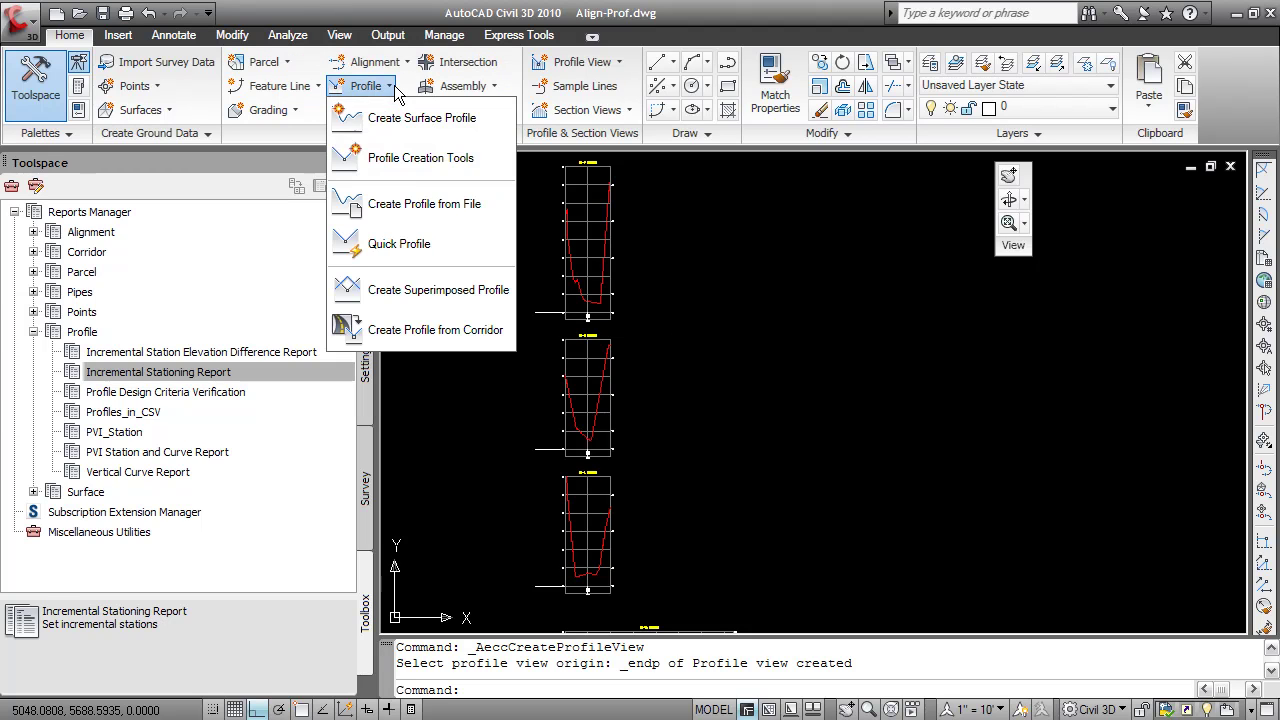
{"action": "left_click", "coordinate": [409, 159]}
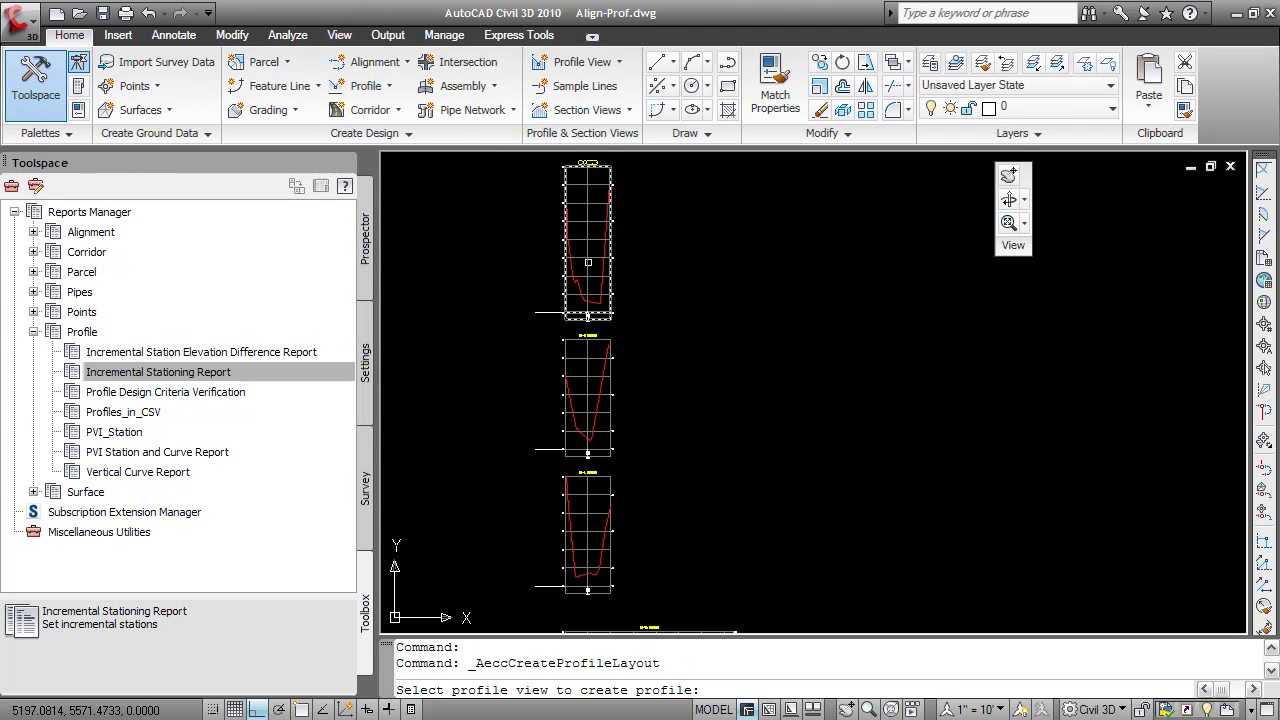
{"action": "left_click", "coordinate": [580, 267]}
{"action": "left_click_drag", "start_coordinate": [786, 272], "coordinate": [368, 290]}
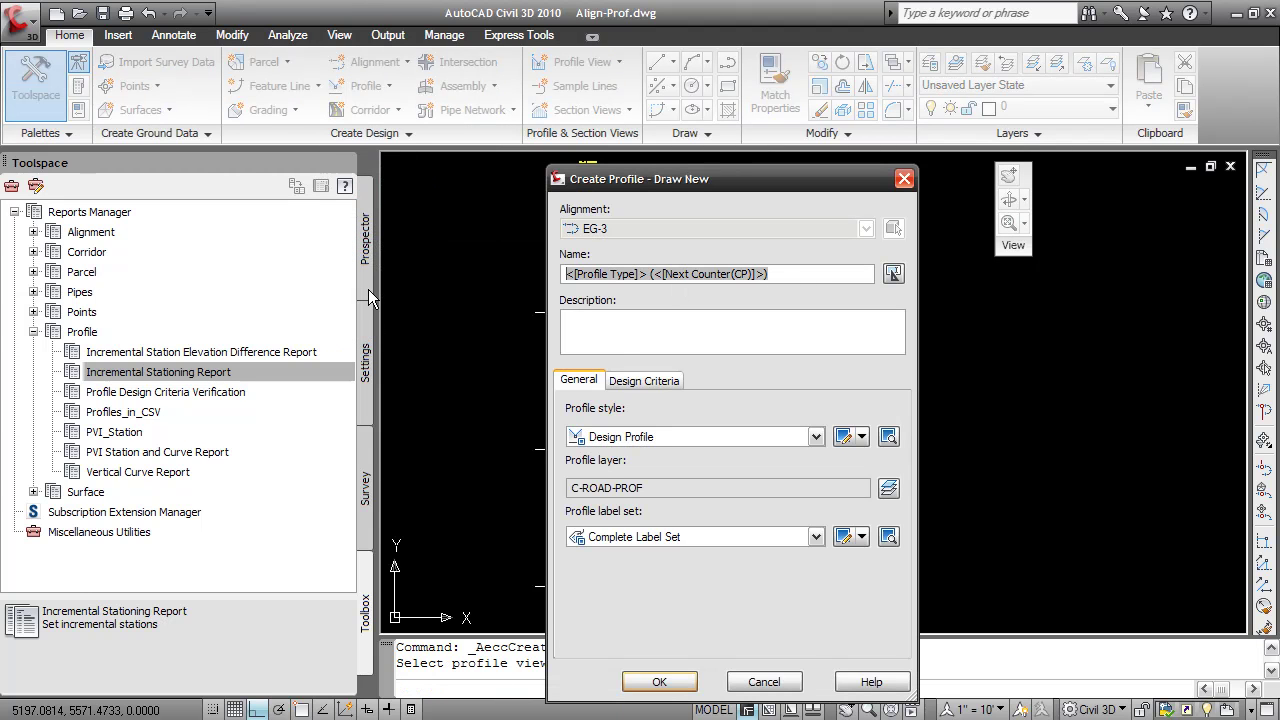
{"action": "type", "text": "EG-LAYOUT-"}
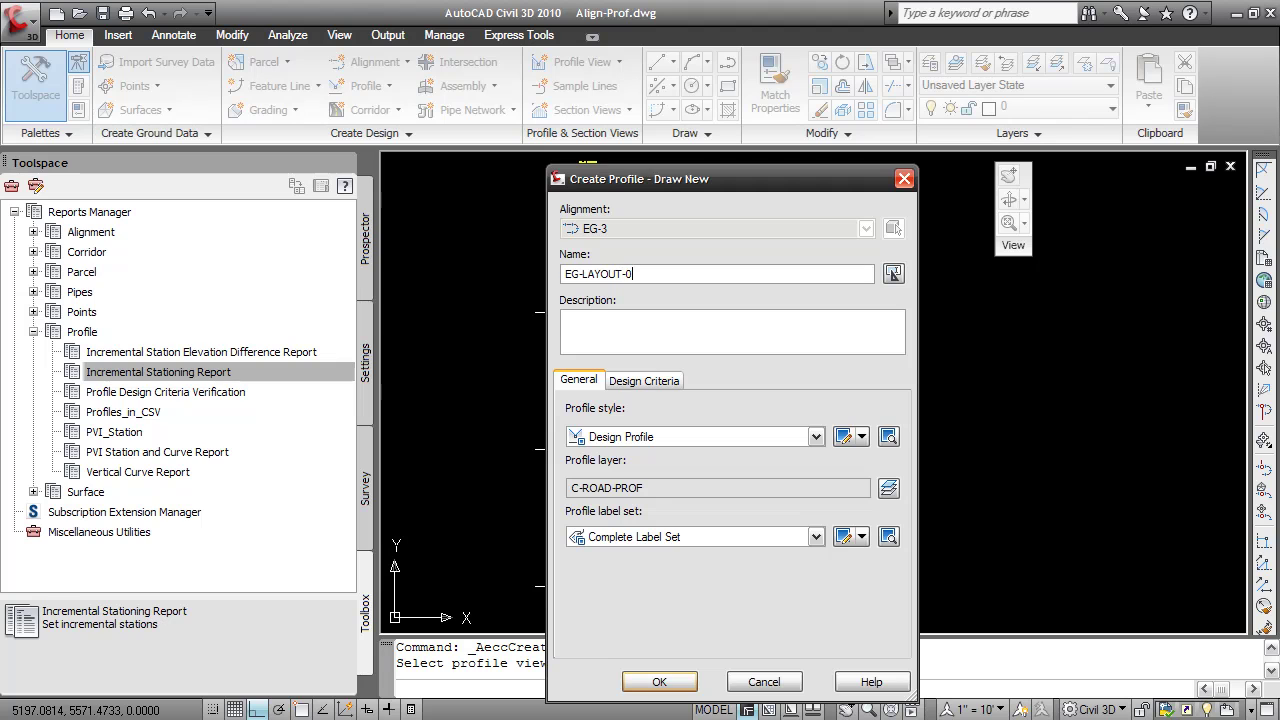
{"action": "type", "text": "3"}
{"action": "left_click", "coordinate": [665, 537]}
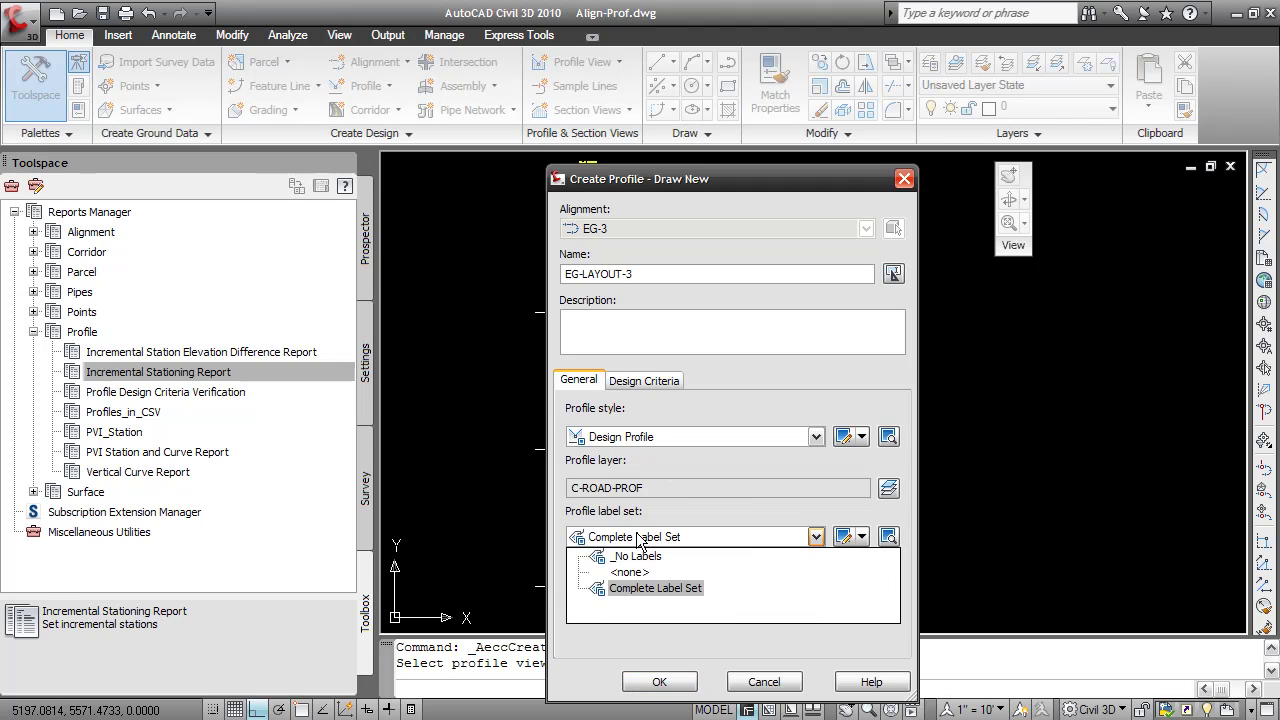
{"action": "left_click", "coordinate": [616, 569]}
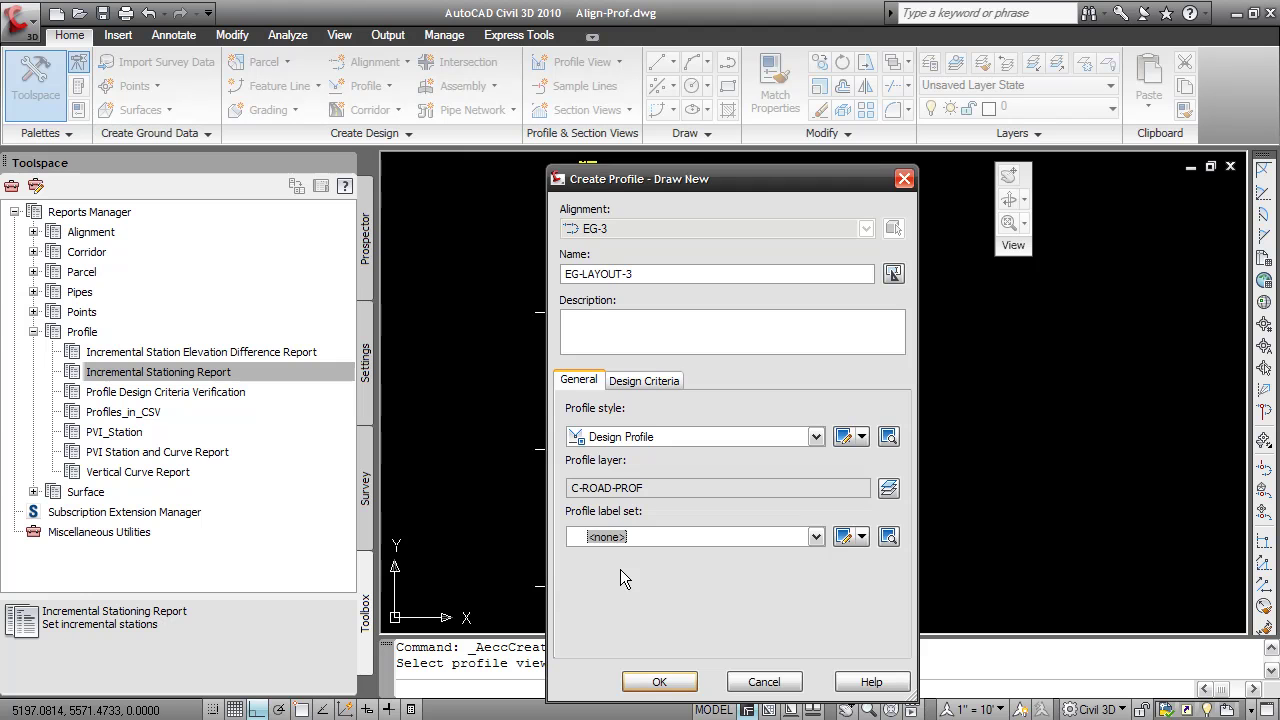
{"action": "left_click", "coordinate": [659, 681]}
{"action": "scroll", "coordinate": [607, 427], "scroll_direction": "up", "scroll_amount": 2}
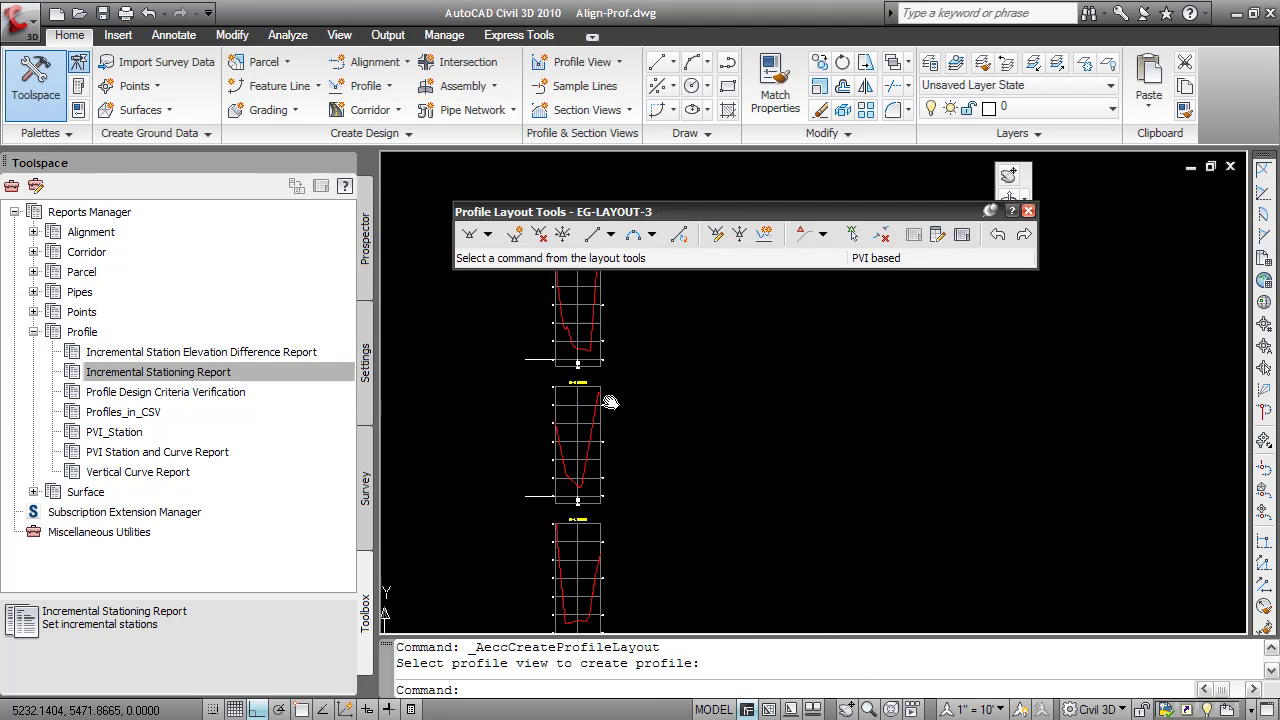
Rename surface profile EG - Surface (9) to EG-3 in Profile Properties
{"action": "middle_click_drag", "start_coordinate": [606, 405], "coordinate": [580, 481]}
{"action": "scroll", "coordinate": [588, 473], "scroll_direction": "up", "scroll_amount": 2}
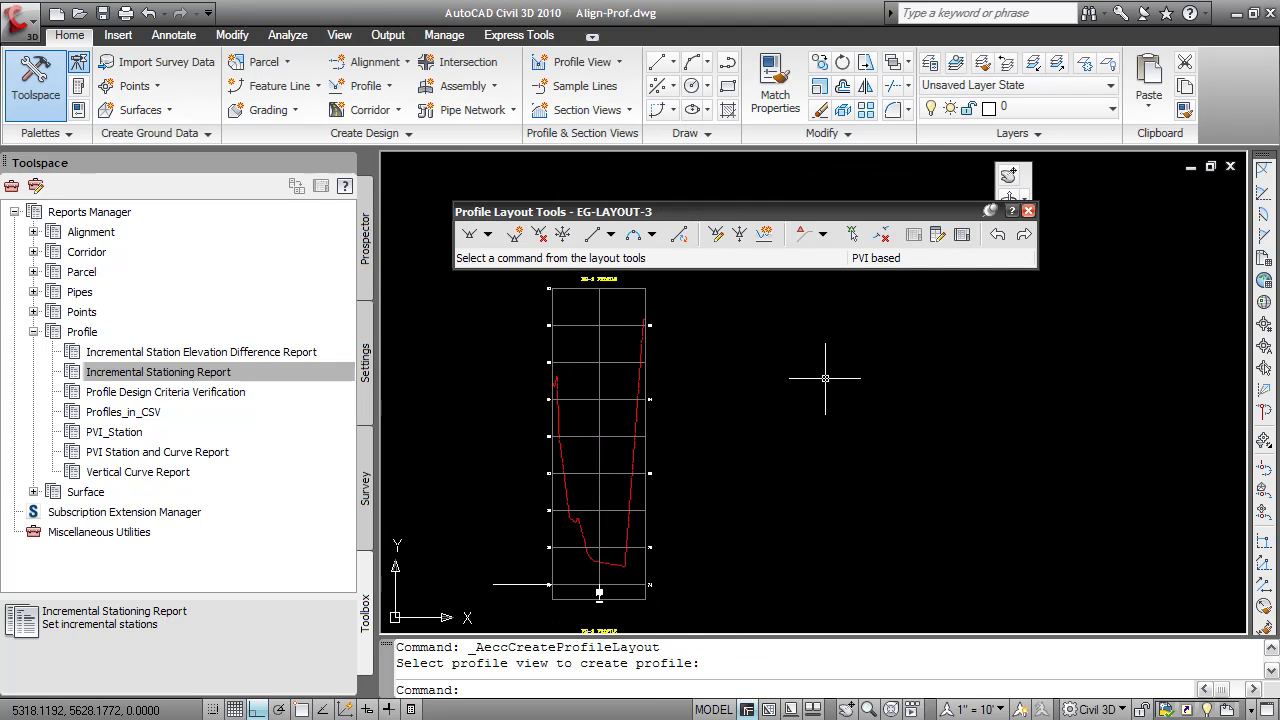
{"action": "left_click", "coordinate": [1028, 211]}
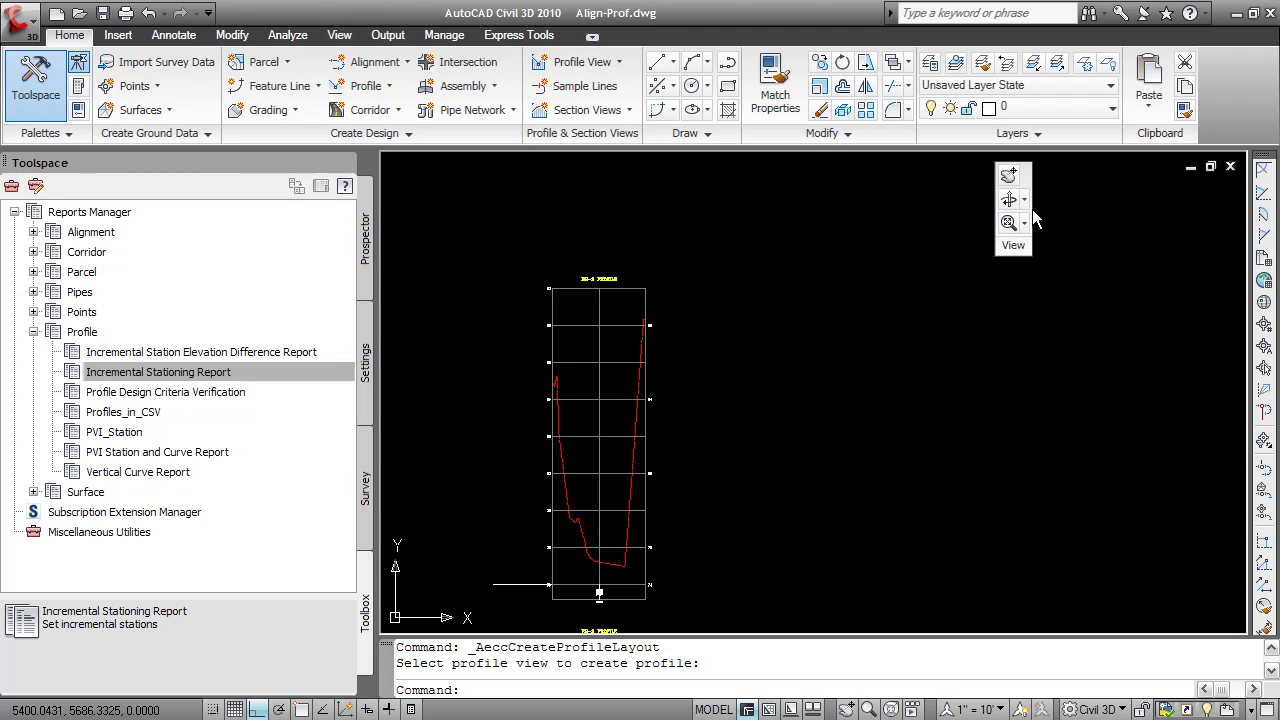
{"action": "left_click", "coordinate": [632, 493]}
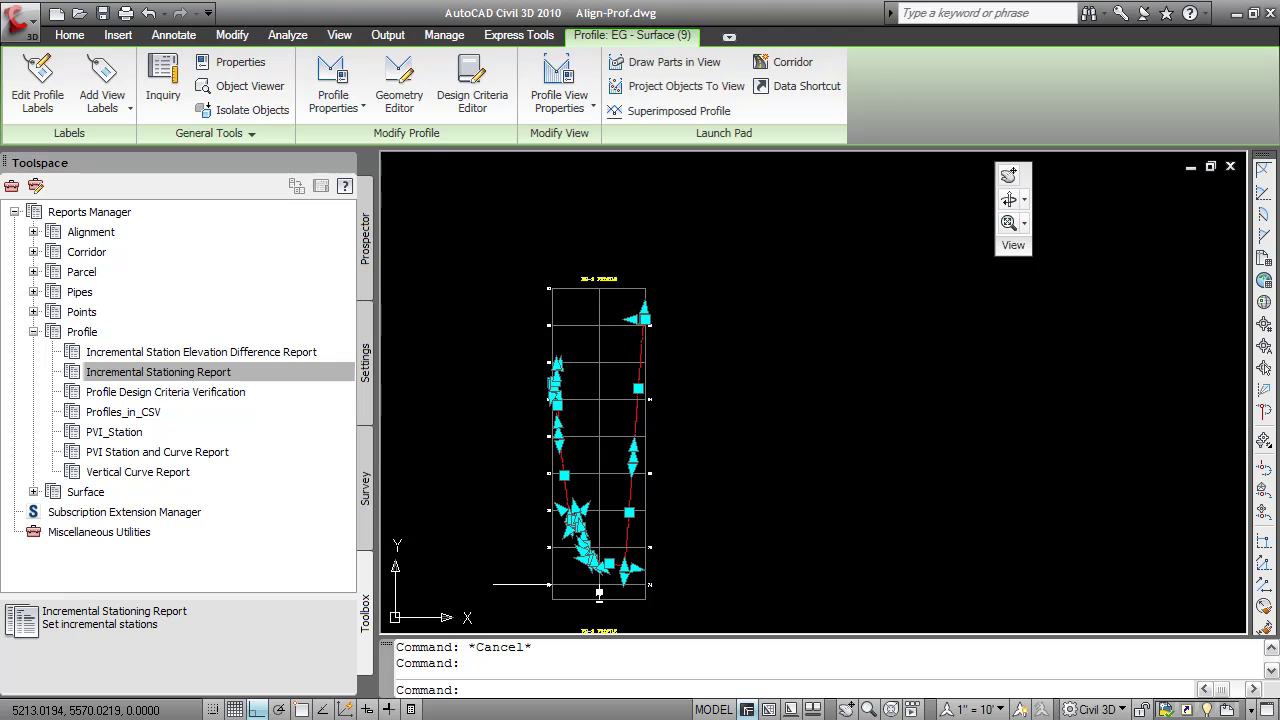
{"action": "left_click", "coordinate": [348, 88]}
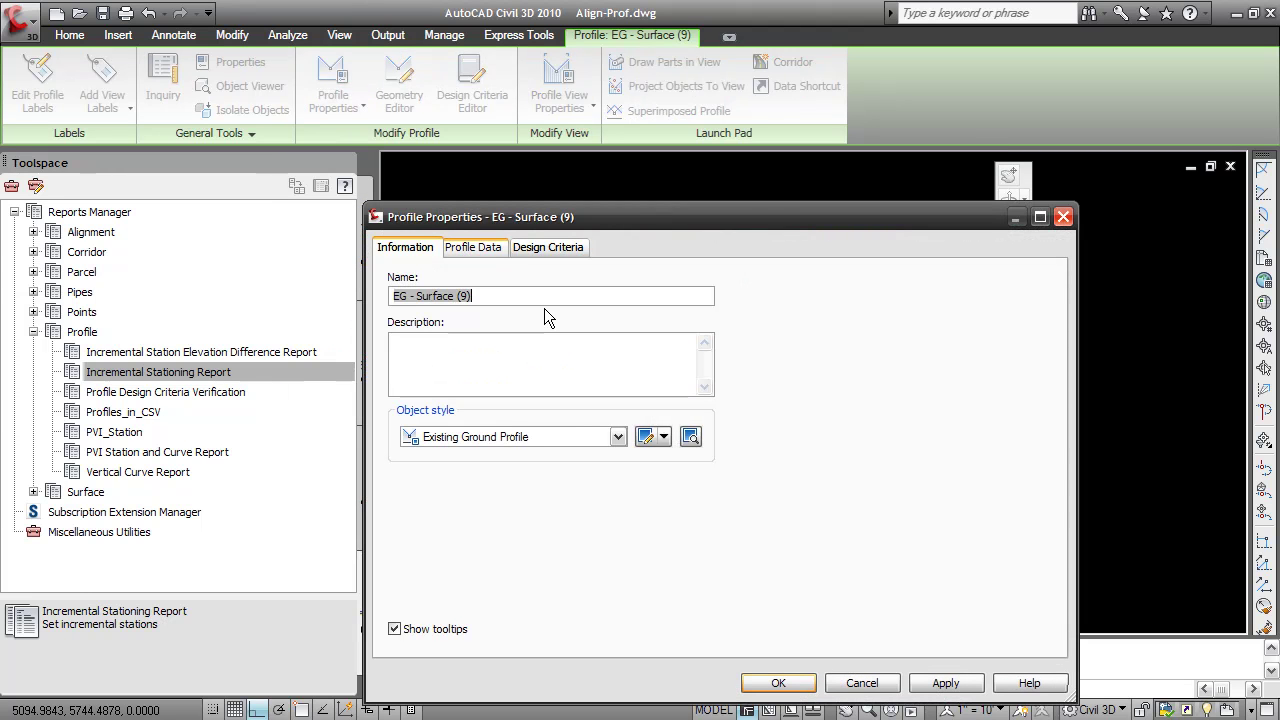
{"action": "type", "text": "EG-3"}
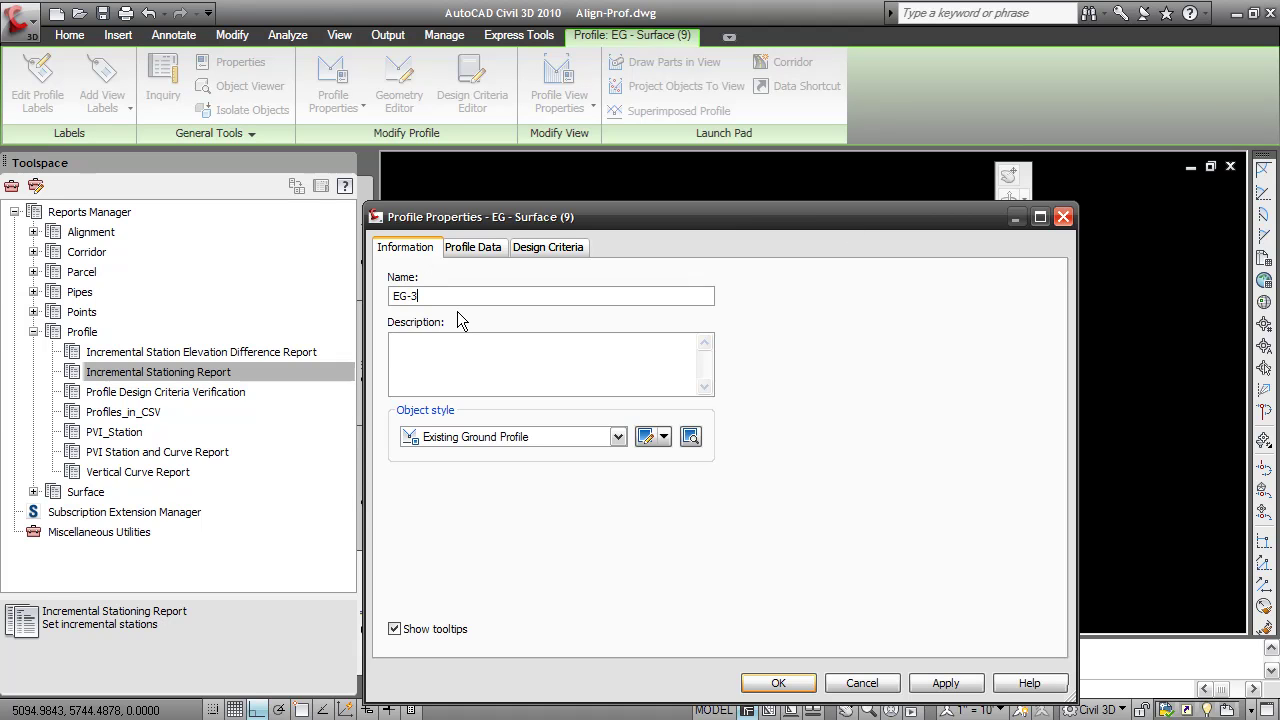
{"action": "left_click_drag", "start_coordinate": [554, 222], "coordinate": [524, 143]}
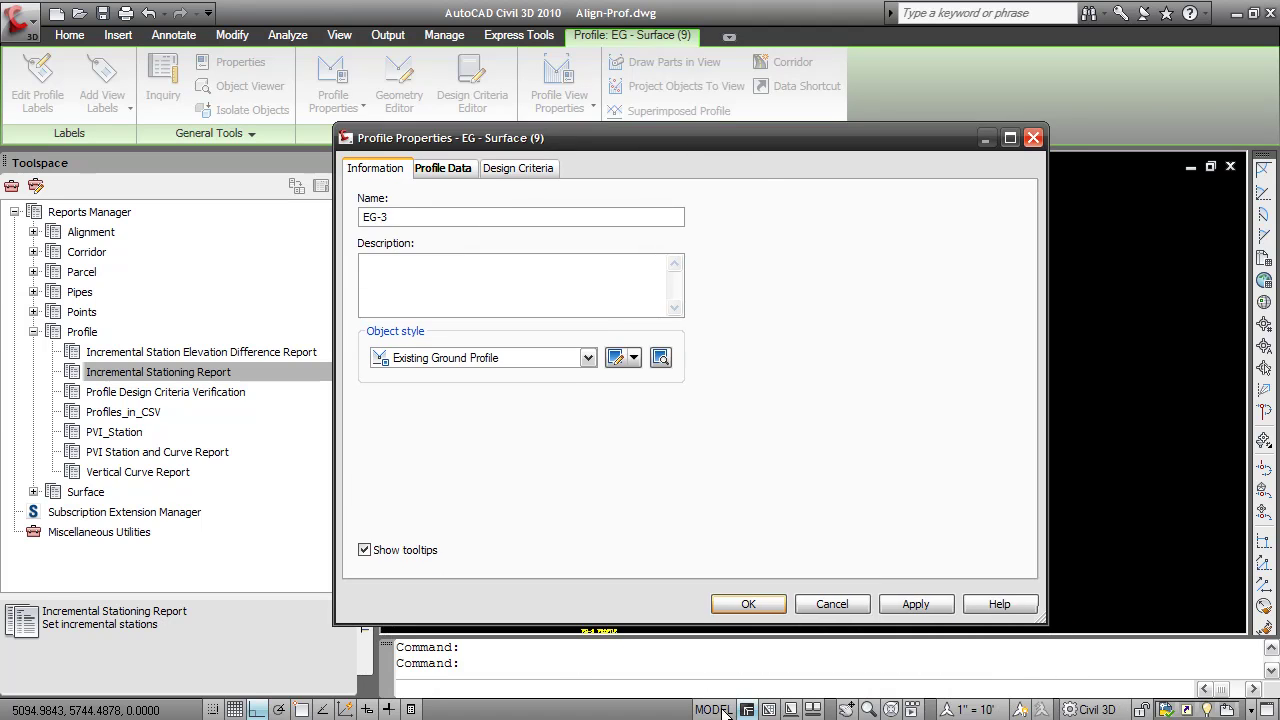
{"action": "left_click", "coordinate": [748, 604]}
Overwrite EG-LAYOUT-3 with all PVIs copied from the EG-3 profile, giving 15 PVIs
{"action": "left_click", "coordinate": [405, 100]}
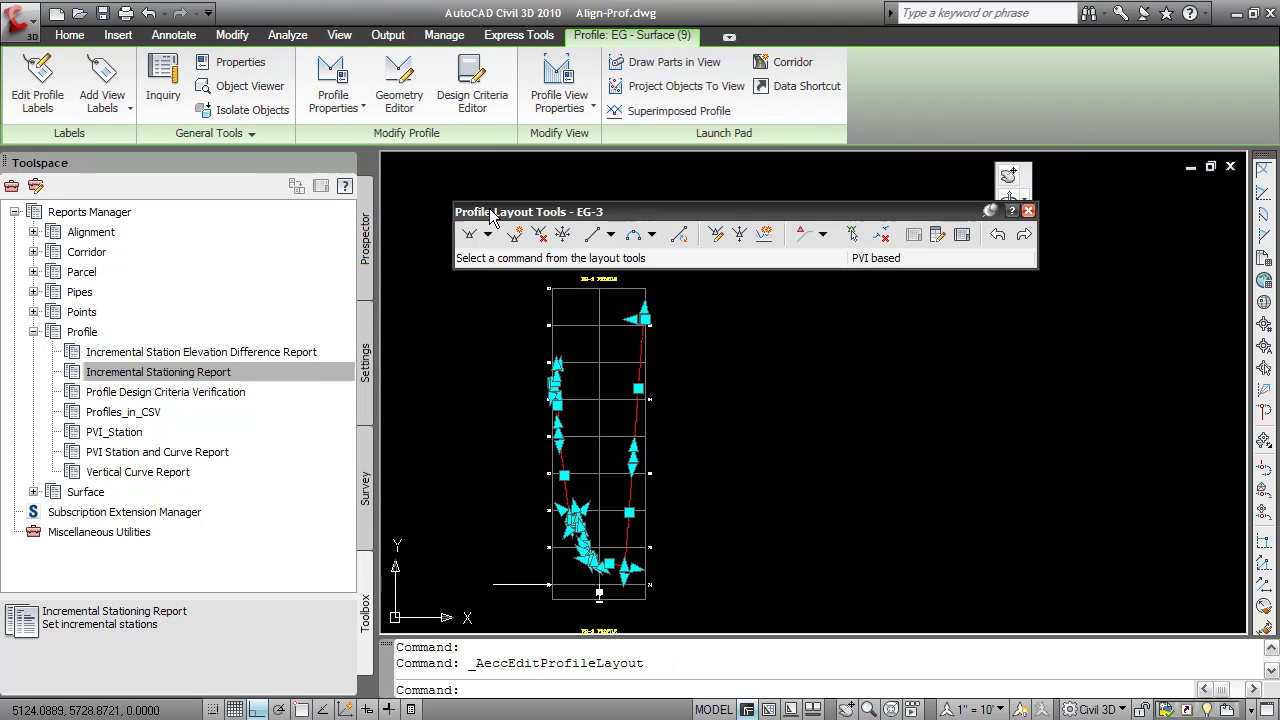
{"action": "left_click_drag", "start_coordinate": [490, 215], "coordinate": [456, 223]}
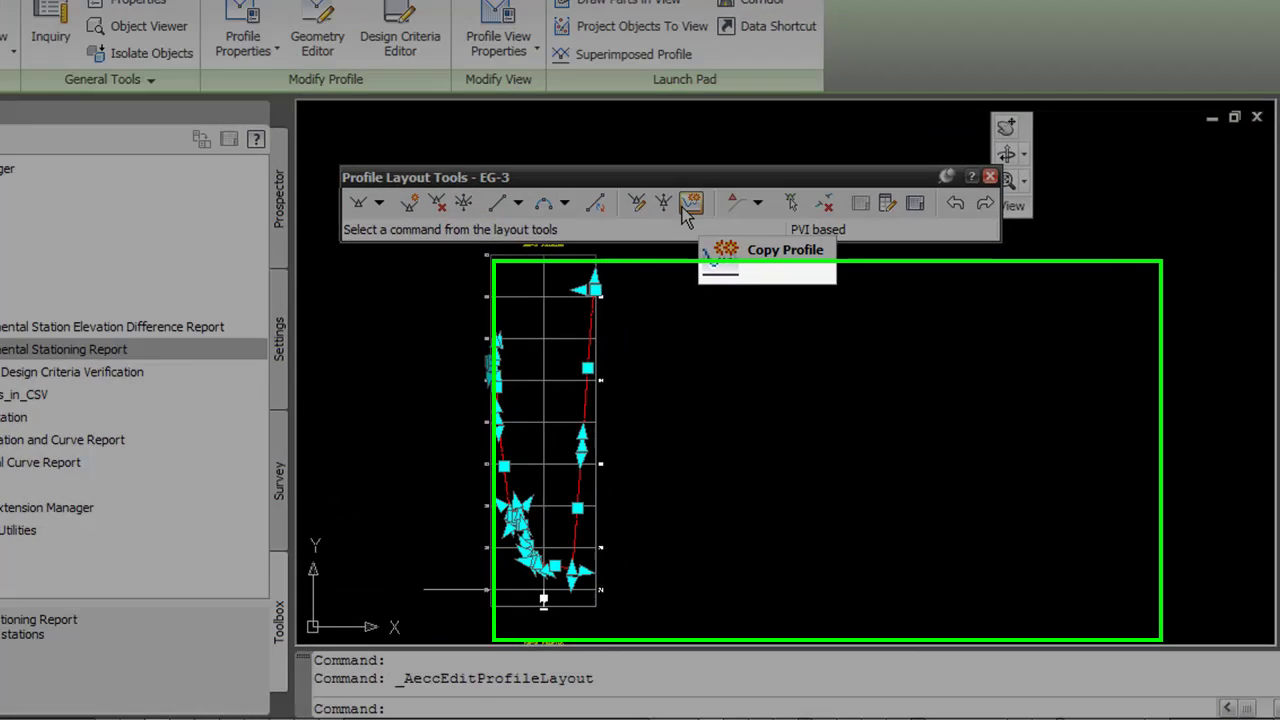
{"action": "left_click", "coordinate": [735, 249]}
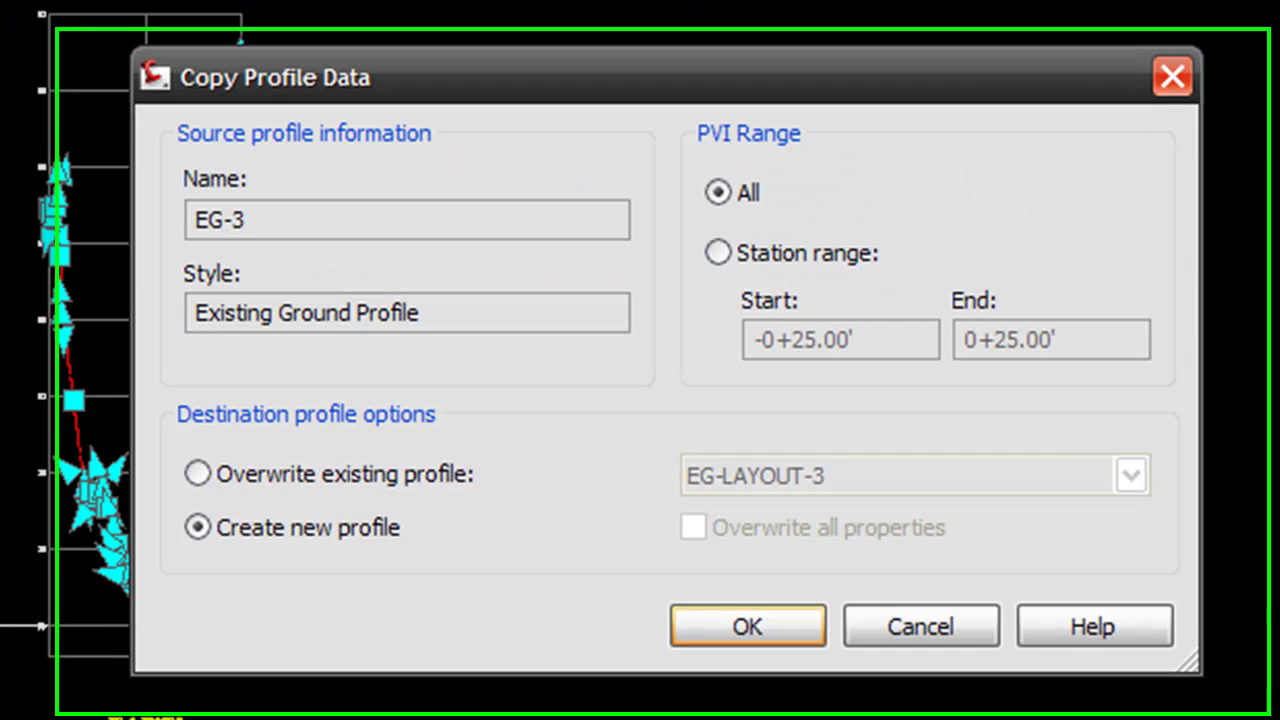
{"action": "left_click", "coordinate": [431, 480]}
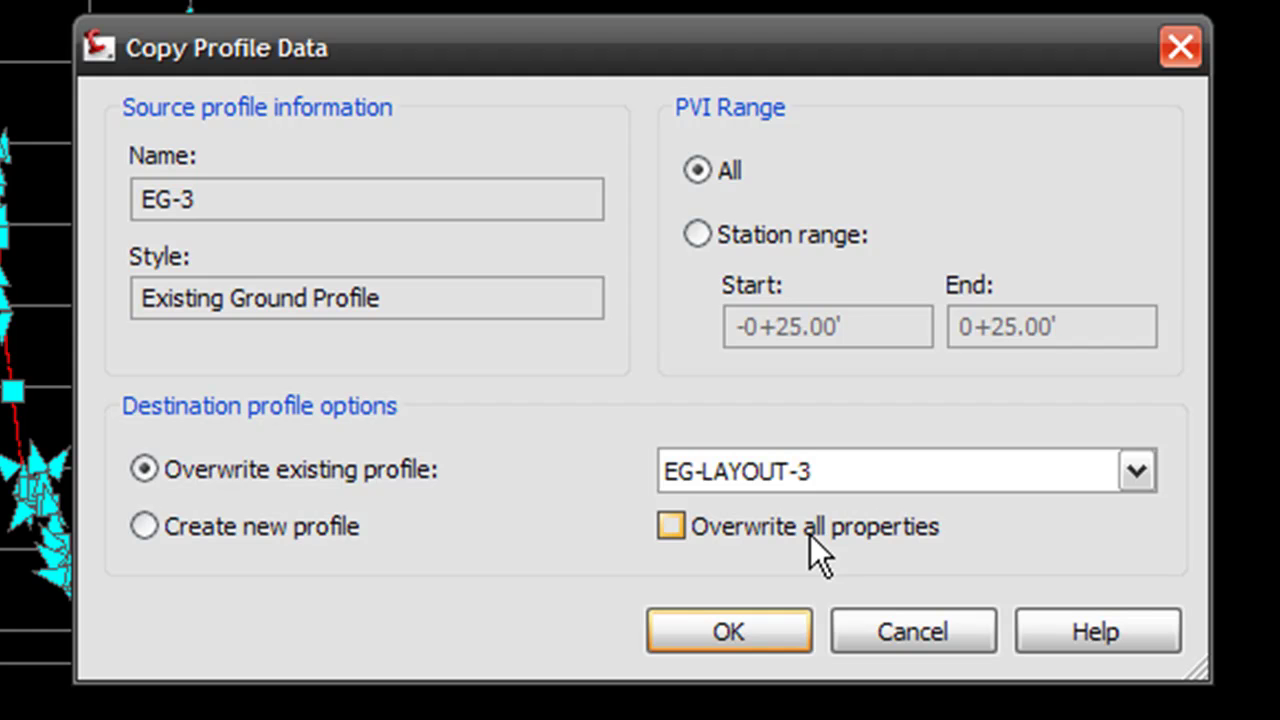
{"action": "left_click", "coordinate": [725, 620]}
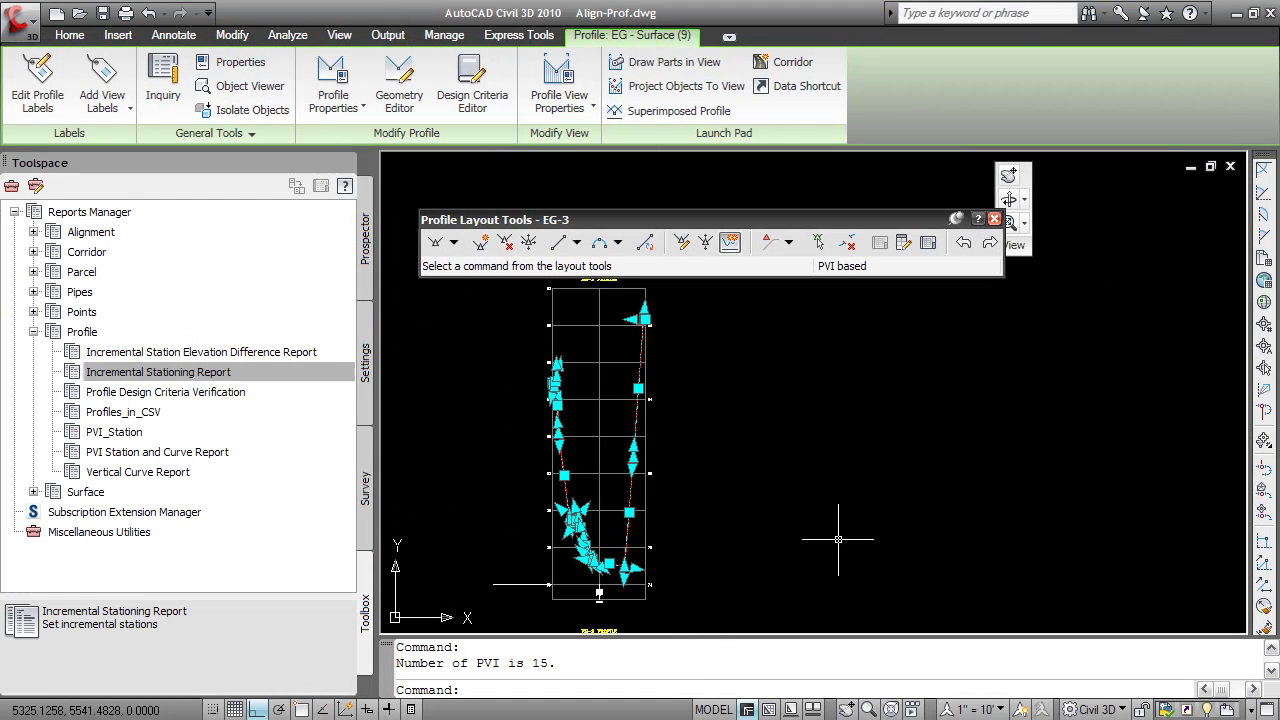
Generate the Incremental Stationing Report for EG-LAYOUT-3 with a station increment of 5
{"action": "key", "text": "Escape"}
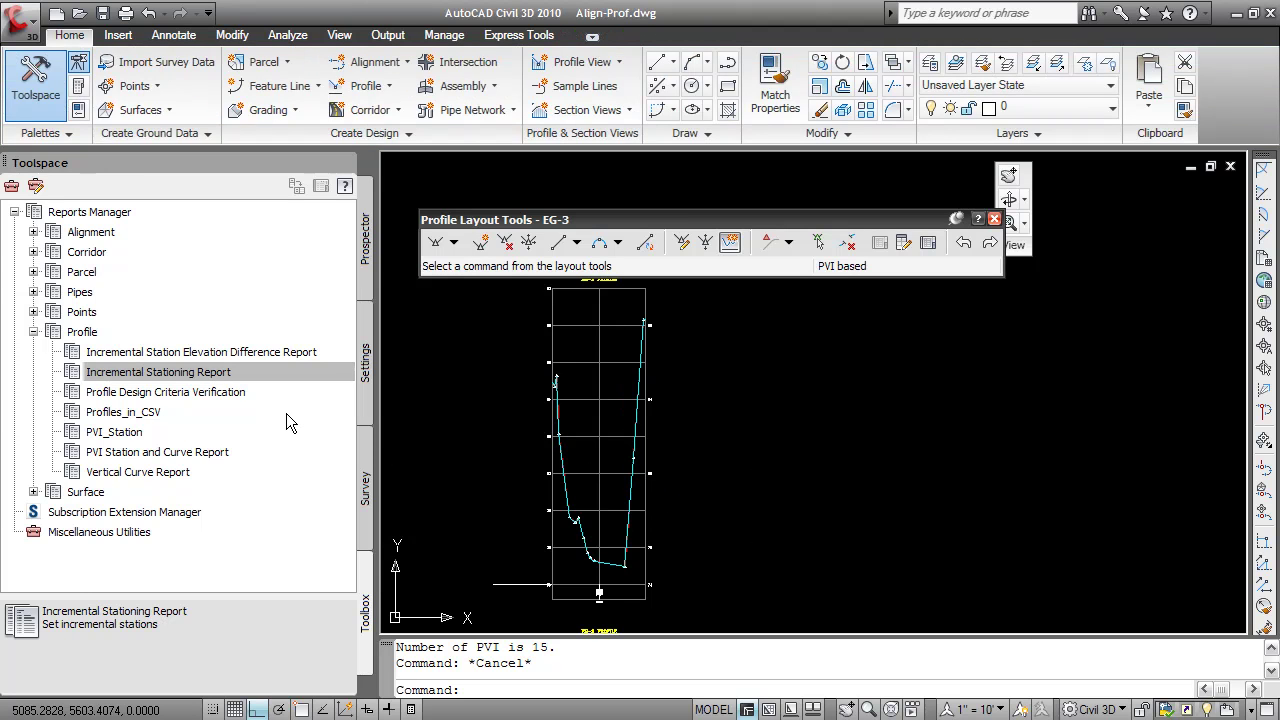
{"action": "double_click", "coordinate": [240, 376]}
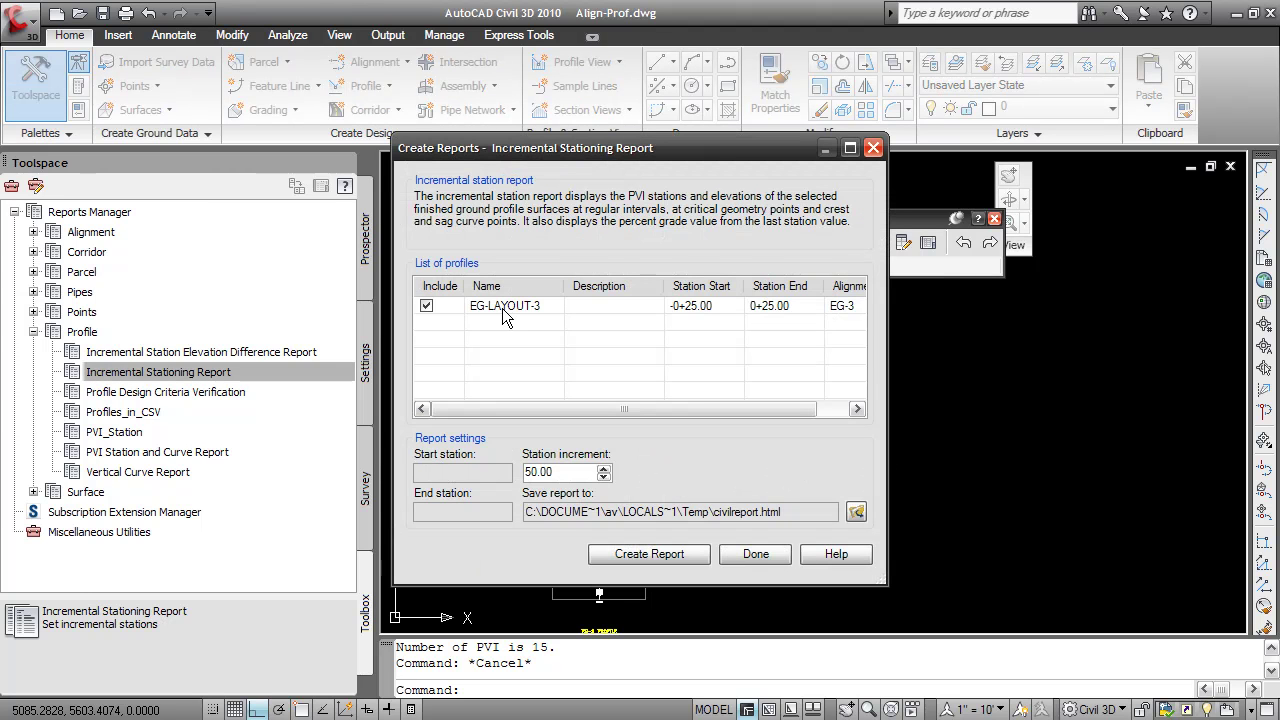
{"action": "double_click", "coordinate": [574, 477]}
{"action": "type", "text": "5"}
{"action": "left_click", "coordinate": [663, 551]}
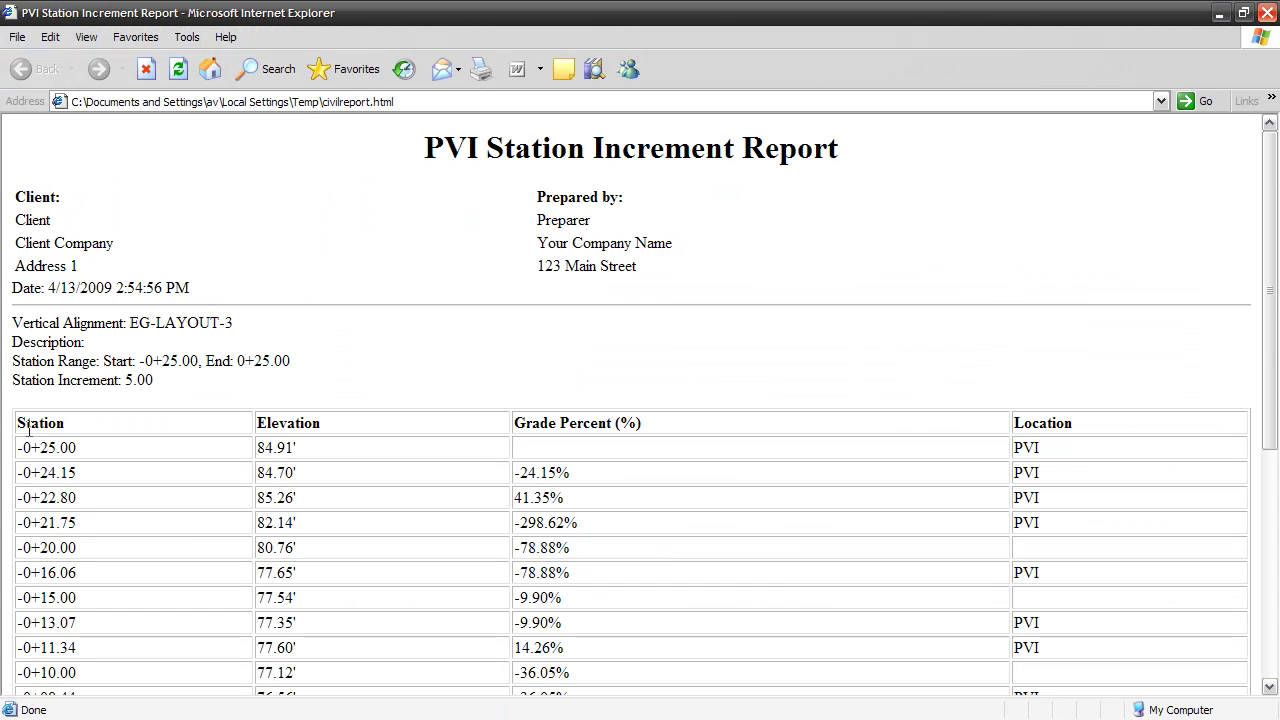
Copy the report table and paste it into the Excel sheet at cell A1
{"action": "left_click_drag", "start_coordinate": [16, 428], "coordinate": [1278, 367]}
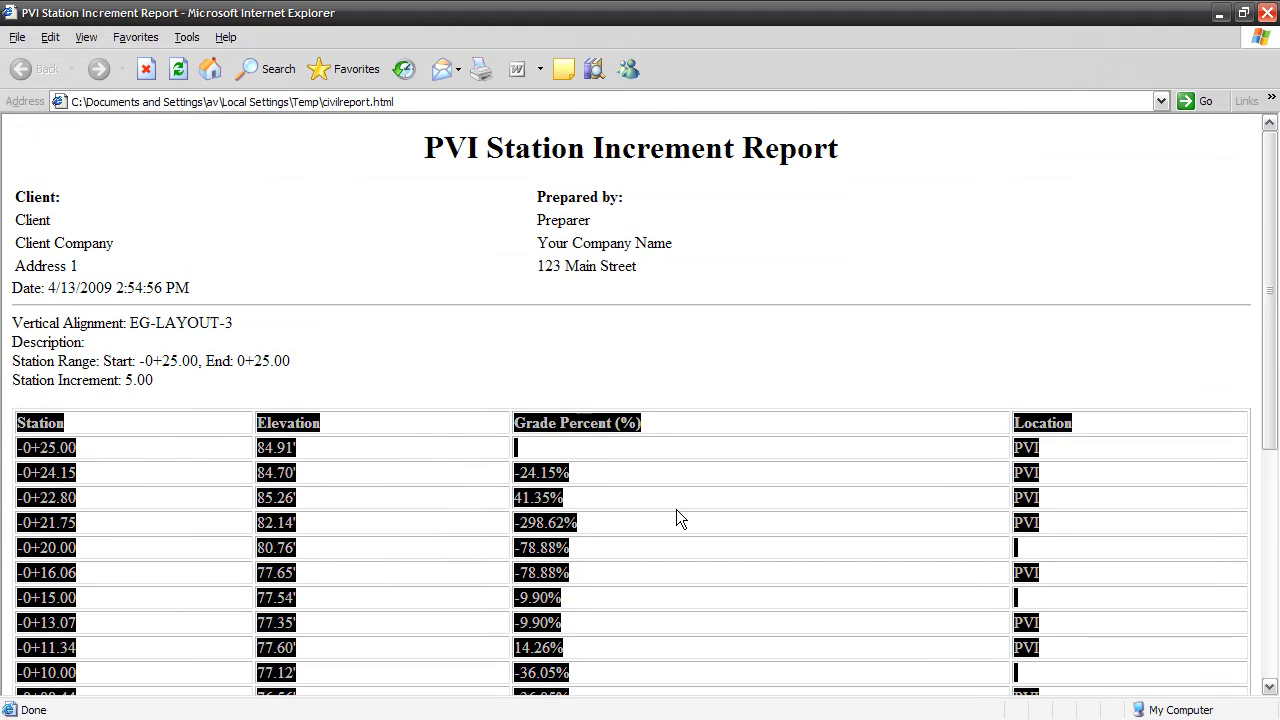
{"action": "key", "text": "alt+Tab"}
{"action": "key", "text": "alt+Tab"}
{"action": "key", "text": "alt+Tab"}
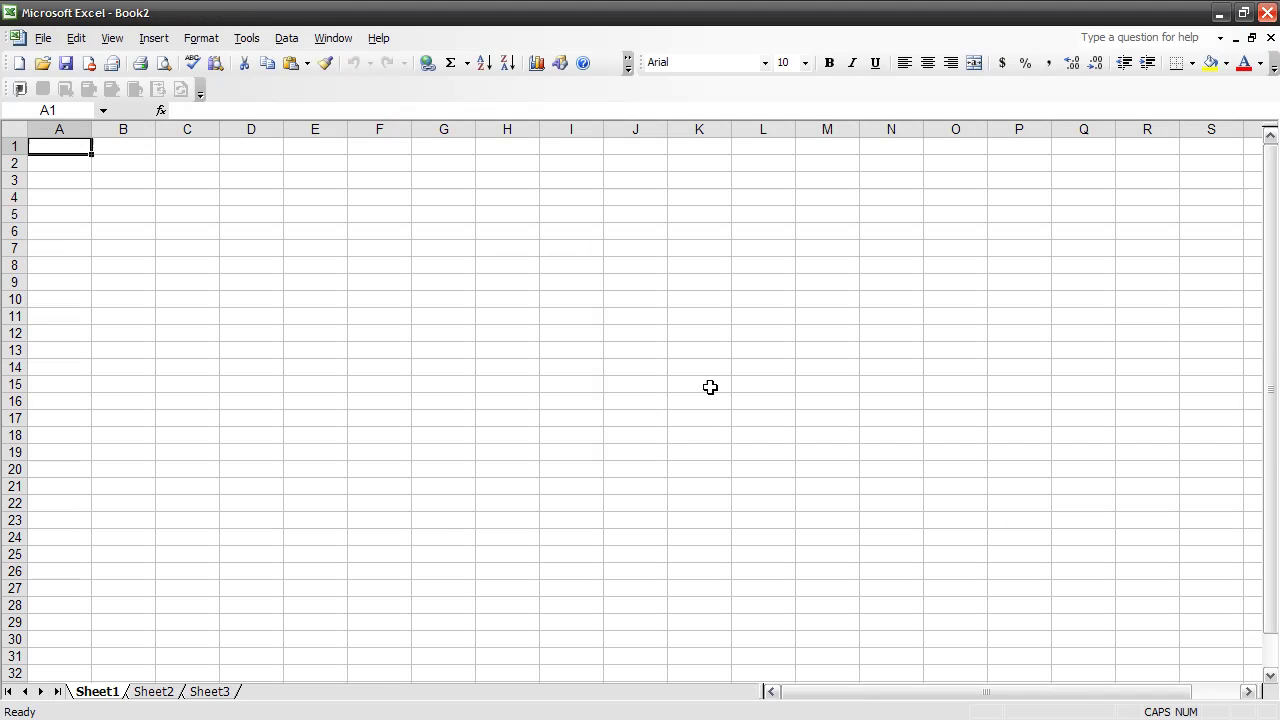
{"action": "type", "text": "Station\tElevation\tGrade Percent (%)\tLocation 25\t84.91'\t\tPVI 24.15\t84.70'\t-24.15%\tPVI 22.8\t85.26'\t41.35%\tPVI 21.75\t82.14'\t-298.62%\tPVI 20\t80.76'\t-78.88%\t 16.06\t77.65'\t-78.88%\tPVI 15\t77.54'\t-9.90%\t 13.07\t77.35'\t-9.90%\tPVI 11.34\t77.60'\t14.26%\tPVI 10\t77.12'\t-36.05%\t 8.44\t76.56'\t-36.05%\tPVI 6.31\t75.71'\t-39.47%\tPVI 5\t75.51'\t-15.43%\t 4.57\t75.45'\t-15.43%\tPVI 2.58\t75.28'\t-8.47%\tPVI 0+00.00\t75.23'\t-1.79%\t 0+05.00\t75.14'\t-1.79%\t 0+10.00\t75.05'\t-1.79%\t 0+13.86\t74.98'\t-1.79%\tPVI 0+15.00\t76.47'\t130.42%\t 0+18.38\t80.87'\t130.42%\tPVI 0+20.00\t83.06'\t134.70%\t 0+23.91\t88.32'\t134.70%\tPVI 0+25.00\t88.32'\t-0.23%"}
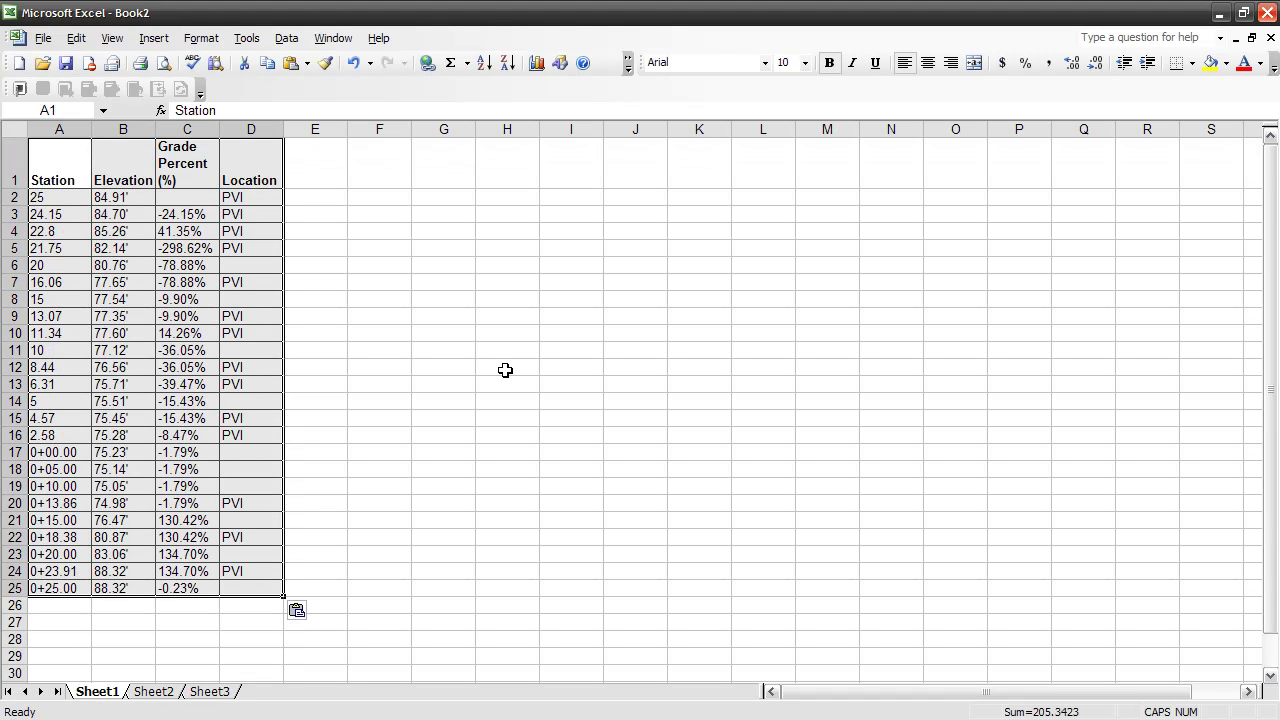